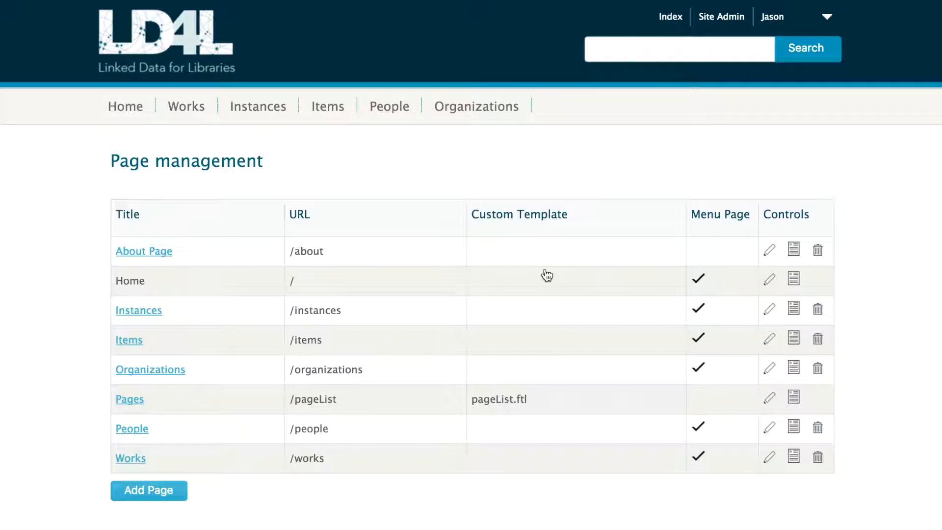
Step: Start a new page titled "Continuing Resources" with the pretty URL /continuingResources
left_click(155, 494)
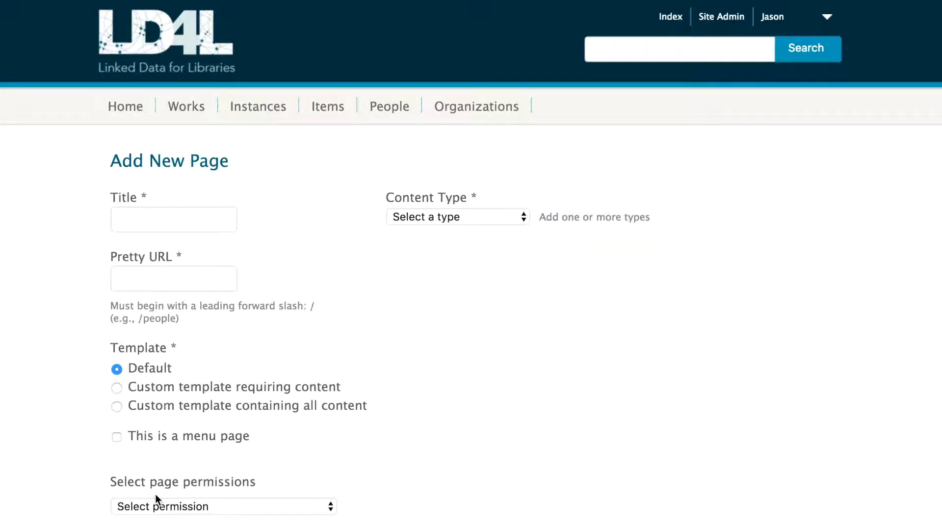
left_click(135, 228)
type("Continuing R")
type("esou")
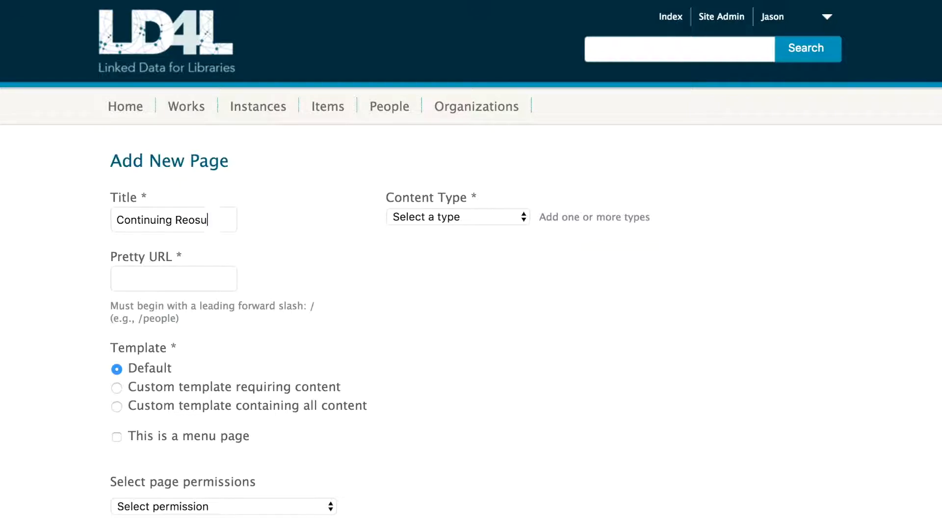
key("BackSpace")
key("BackSpace")
key("BackSpace")
type("sources")
type("/continuing")
type("Resources")
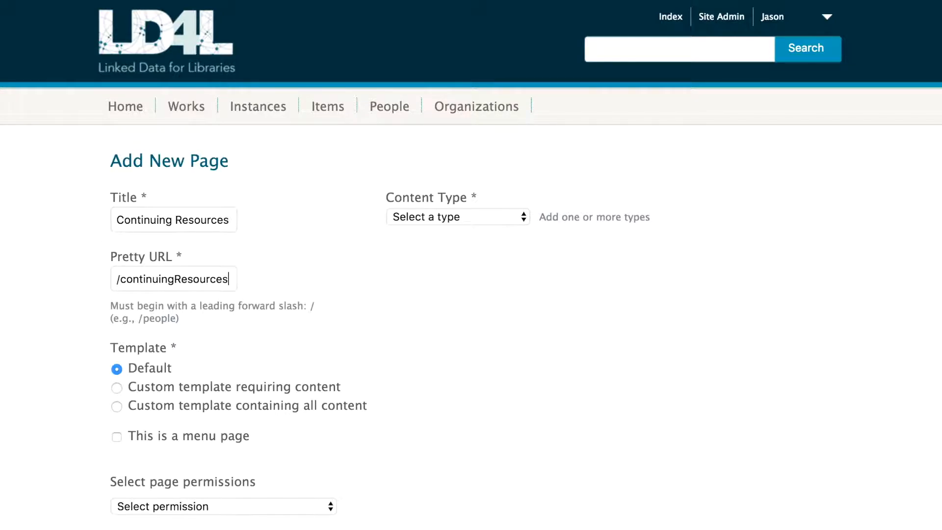
Step: Mark the Continuing Resources page as a menu page and set its permissions to "Anyone can view this page"
left_click(117, 436)
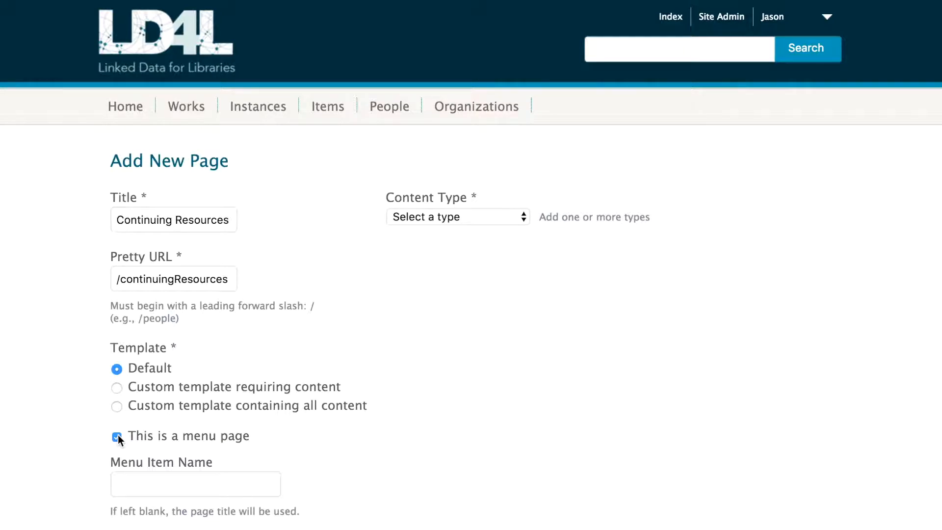
scroll(118, 435, "down", 5)
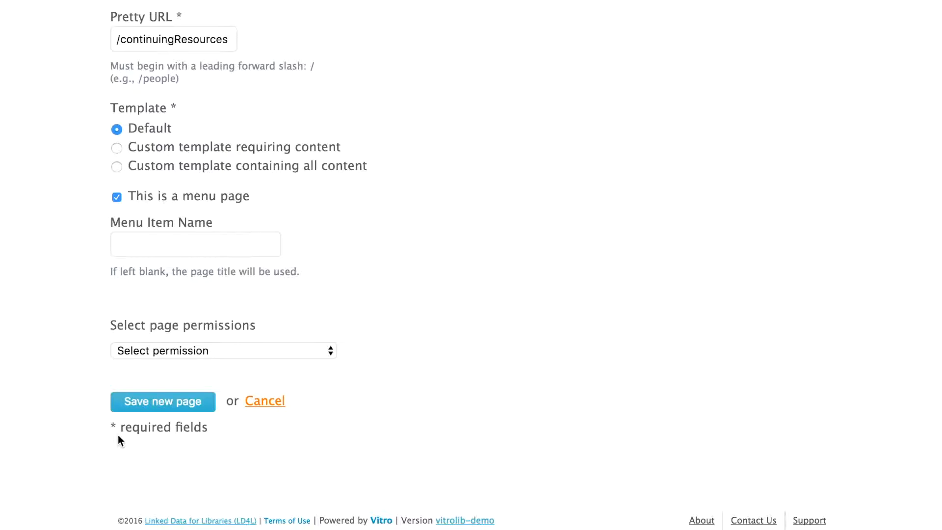
left_click(251, 350)
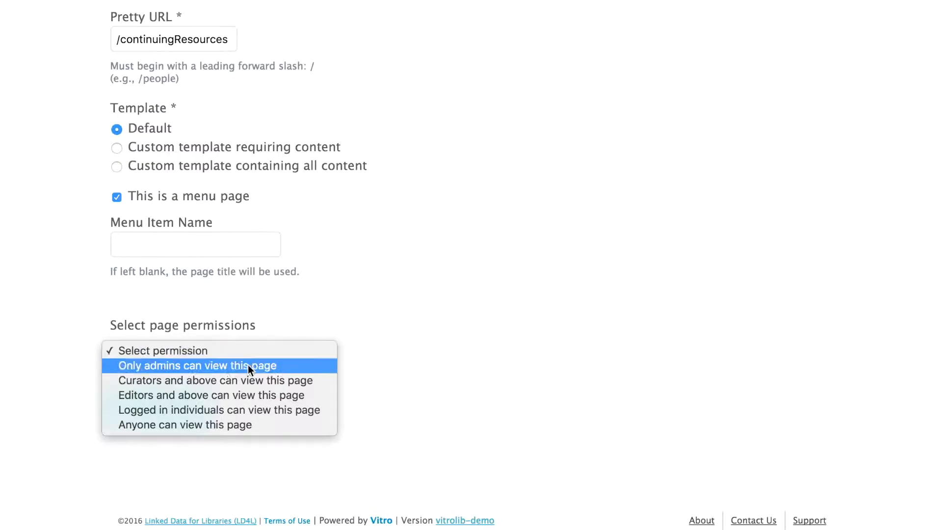
left_click(236, 423)
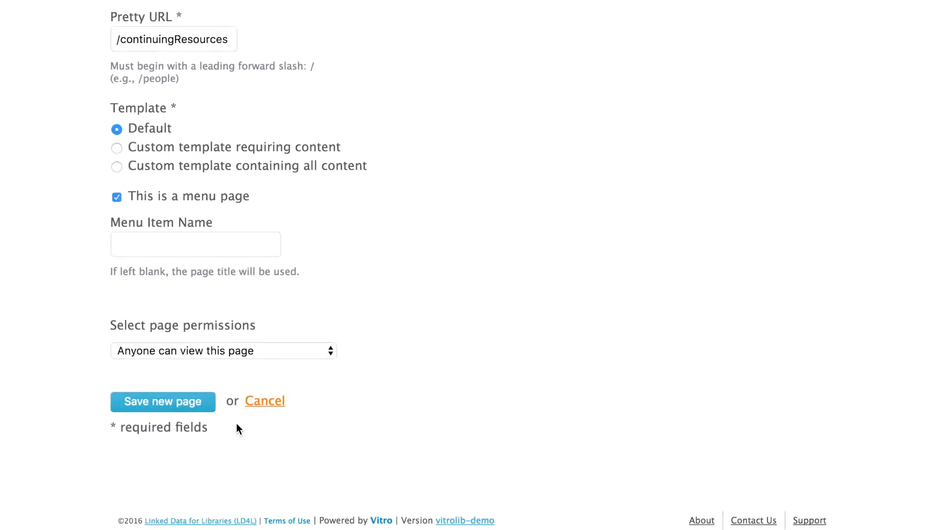
Step: Set the page's content type to Browse Class Group and choose the works class group
scroll(236, 423, "down", 1)
scroll(237, 423, "up", 6)
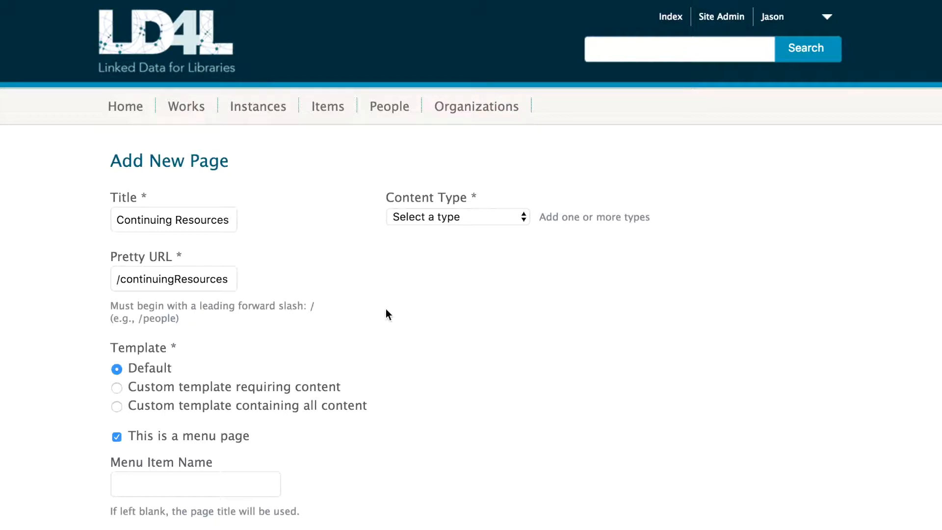
left_click(456, 220)
left_click(455, 230)
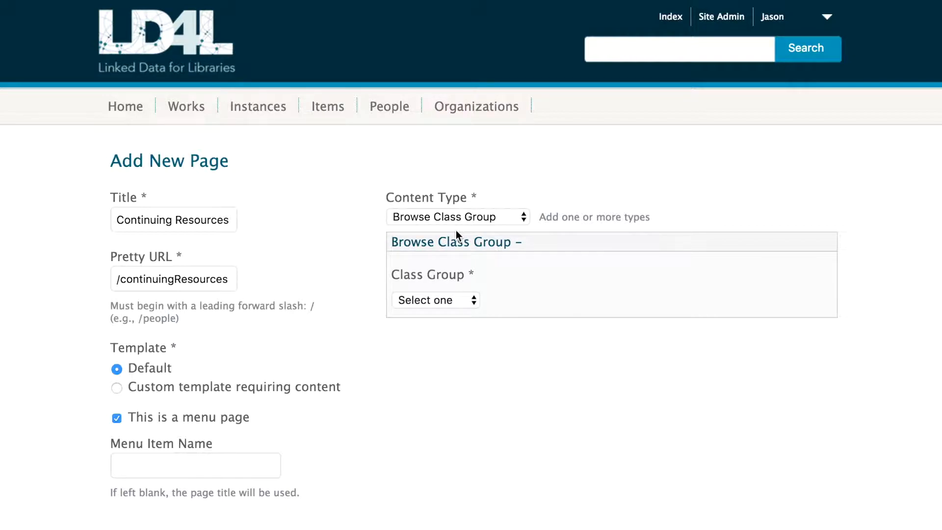
left_click(457, 299)
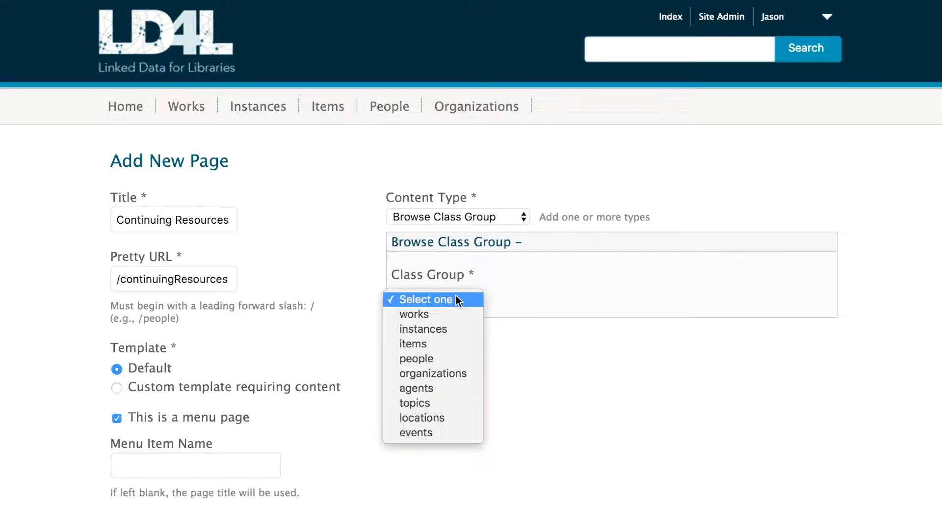
left_click(456, 309)
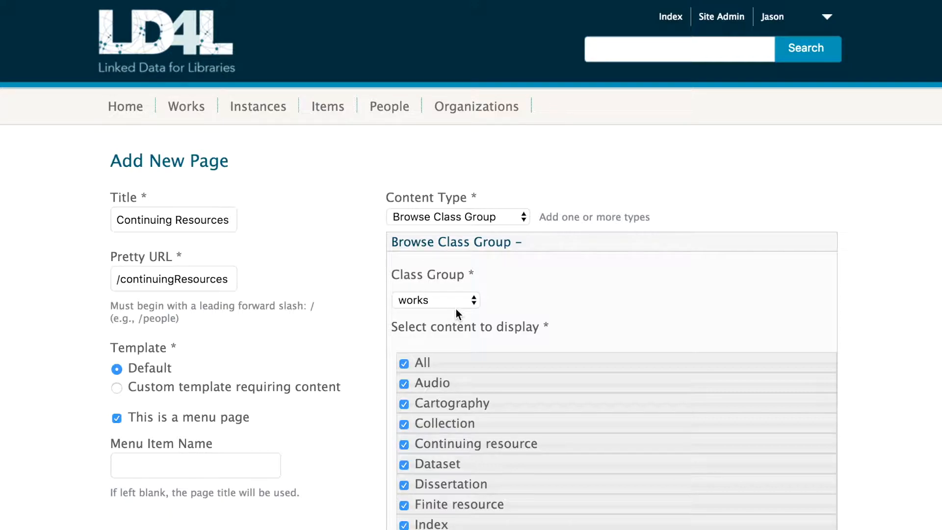
Step: Limit the works content to display to only "Continuing resource" and save this content
scroll(455, 308, "down", 5)
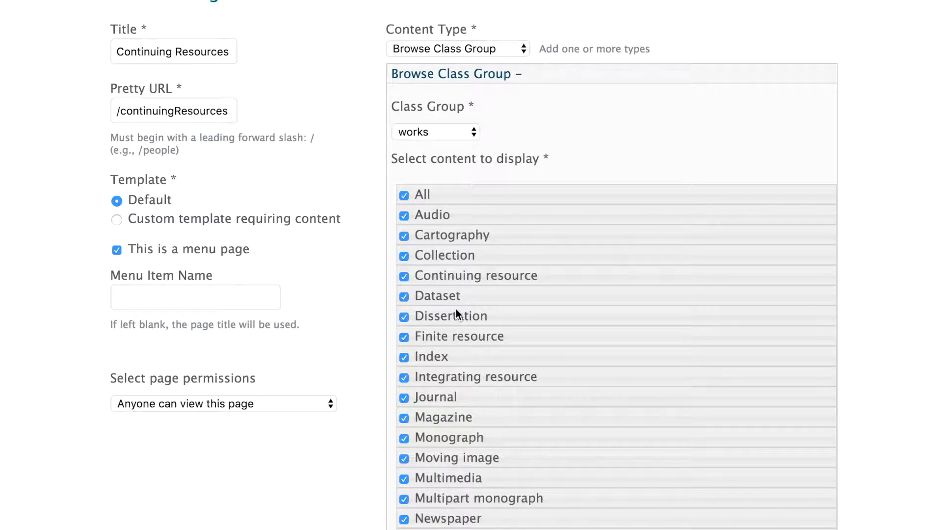
left_click(403, 195)
left_click(404, 277)
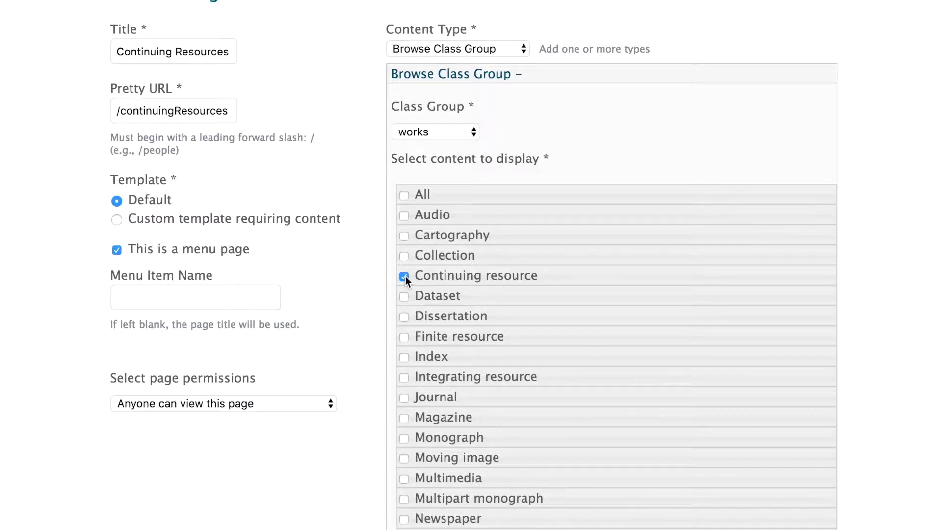
scroll(405, 276, "down", 7)
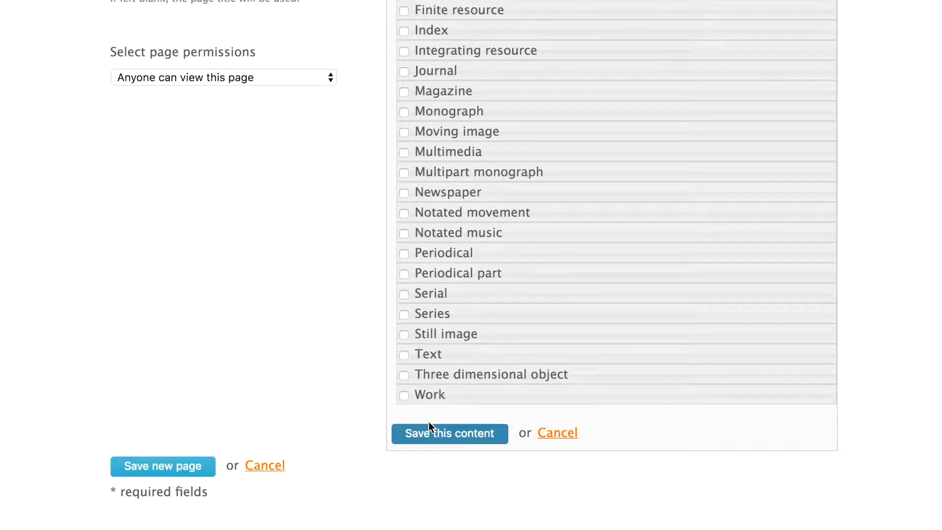
left_click(428, 435)
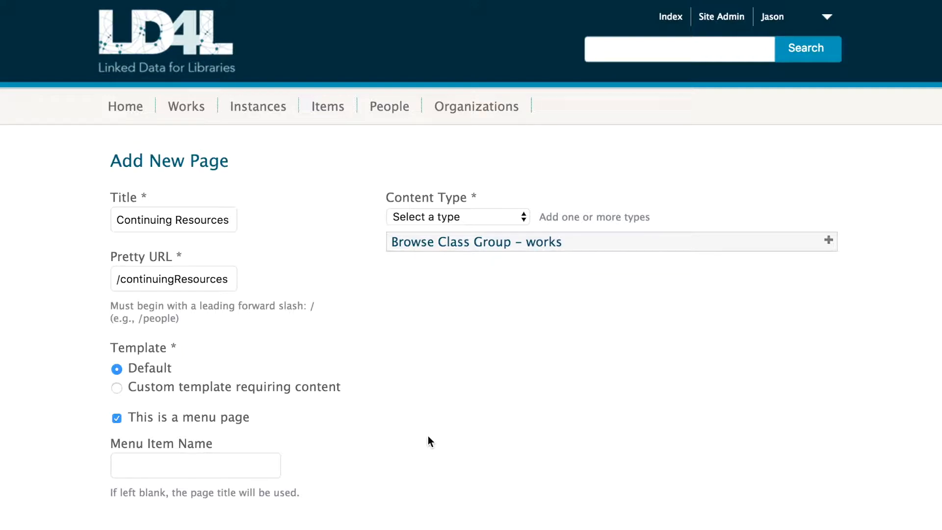
Step: Save the new Continuing Resources page and open it from the site navigation
scroll(429, 437, "down", 5)
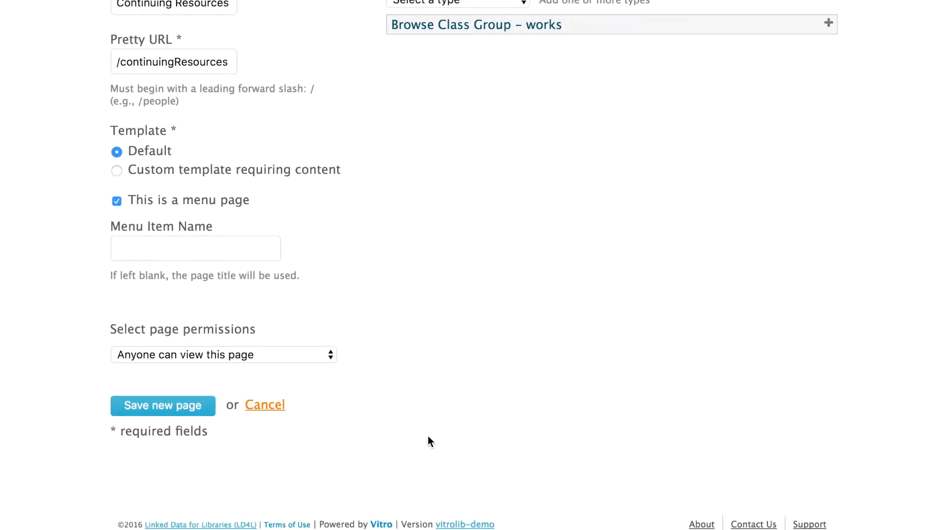
left_click(182, 410)
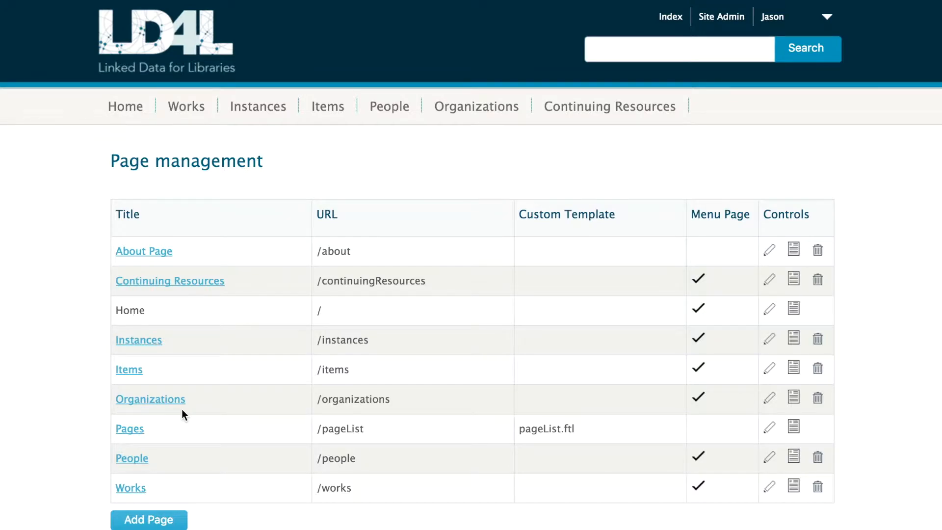
left_click(619, 104)
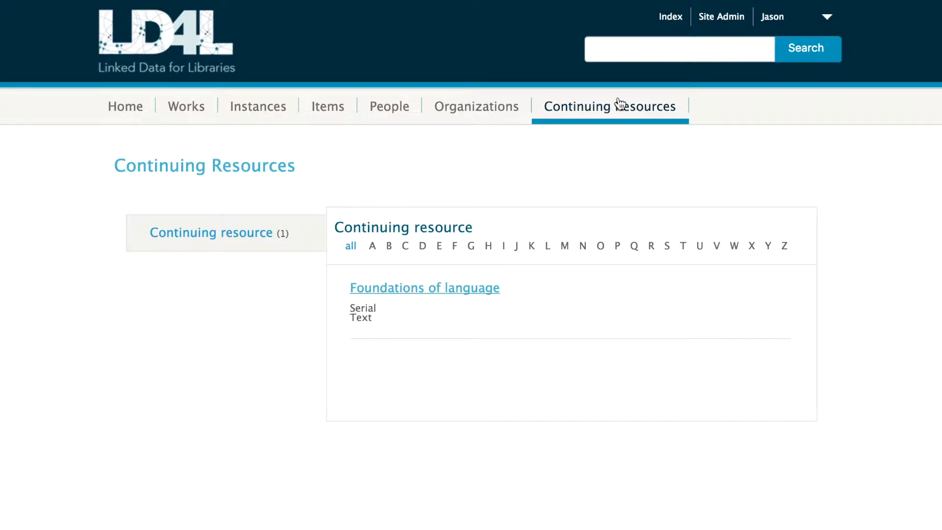
Step: Return to page management and start a new page titled "Birthdate" with the pretty URL /birthdate
left_click(711, 19)
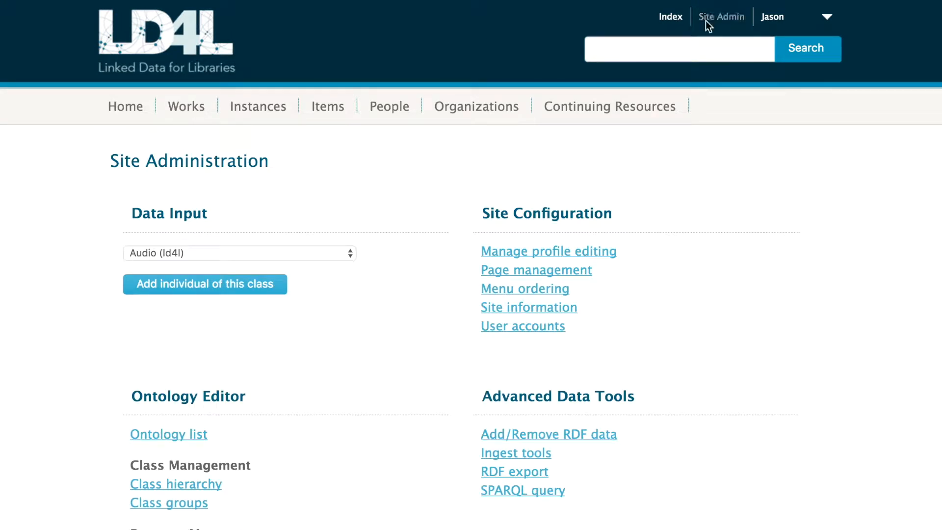
left_click(569, 275)
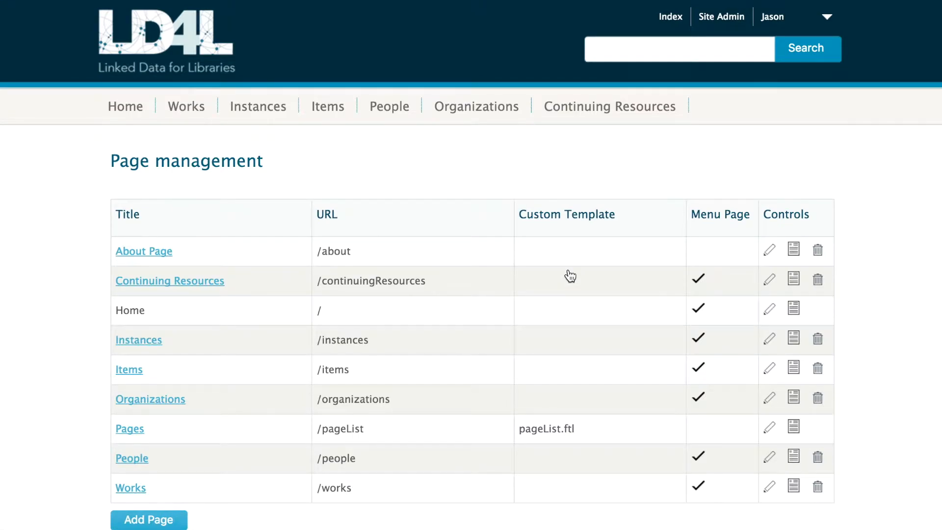
left_click(149, 519)
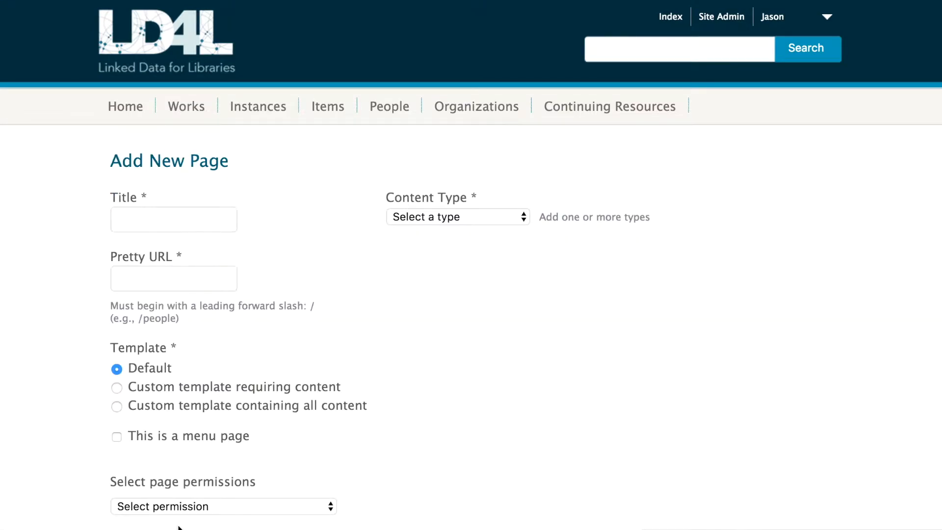
type("Birthdate")
key("Tab")
type("/birthdate")
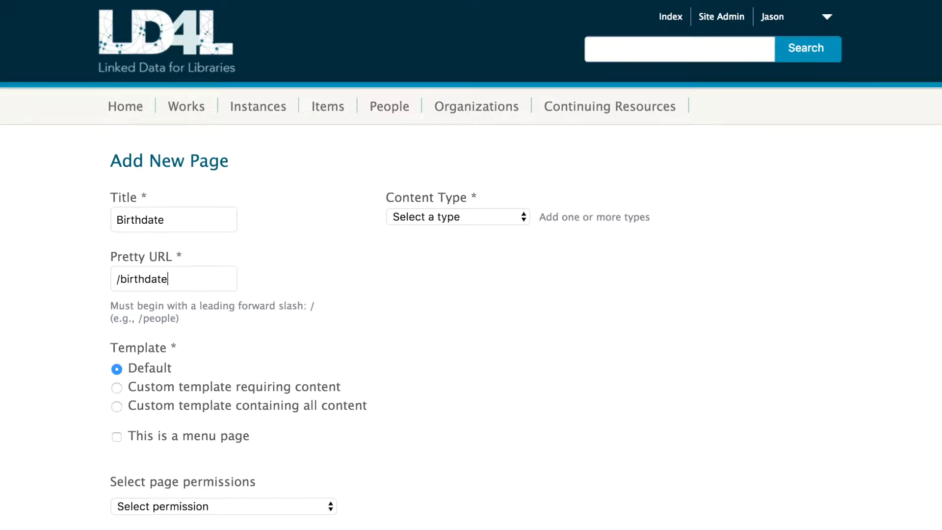
Step: Mark the Birthdate page as a menu page and set its permissions to "Anyone can view this page"
scroll(471, 265, "down", 3)
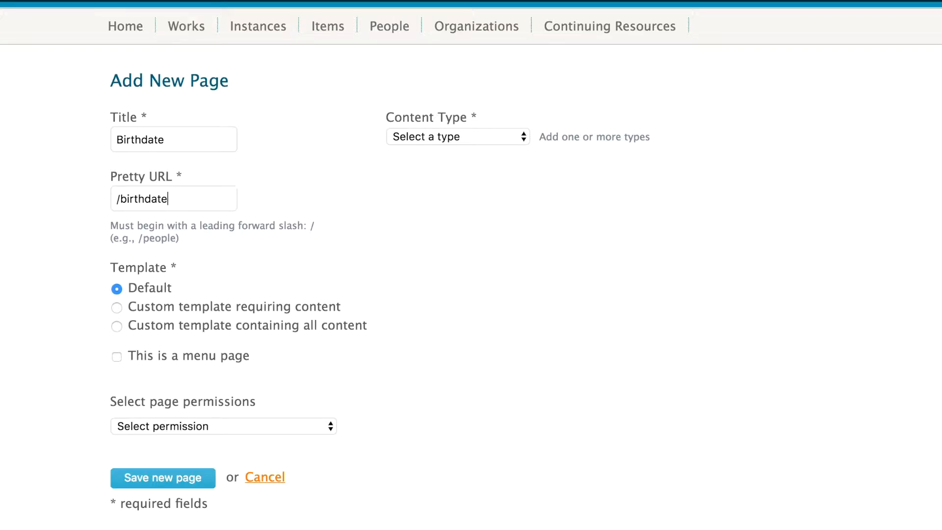
left_click(117, 358)
scroll(177, 486, "down", 5)
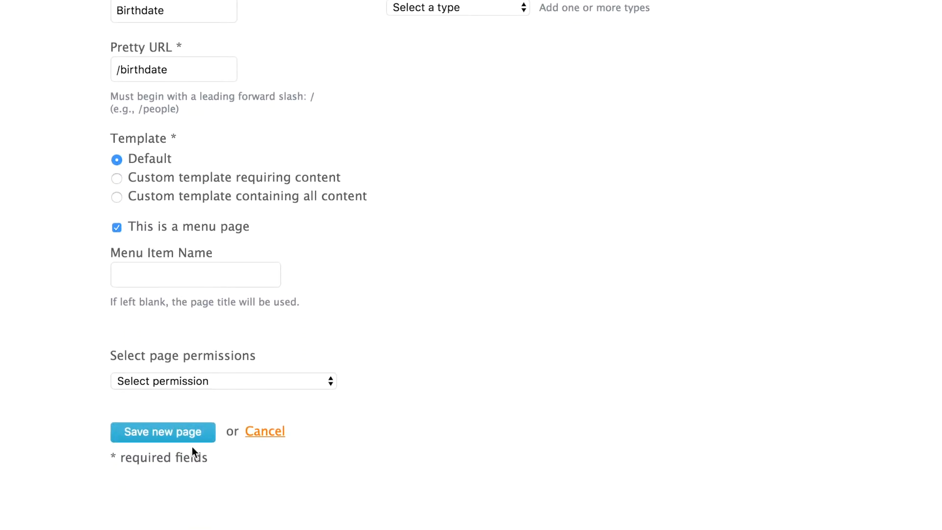
left_click(224, 387)
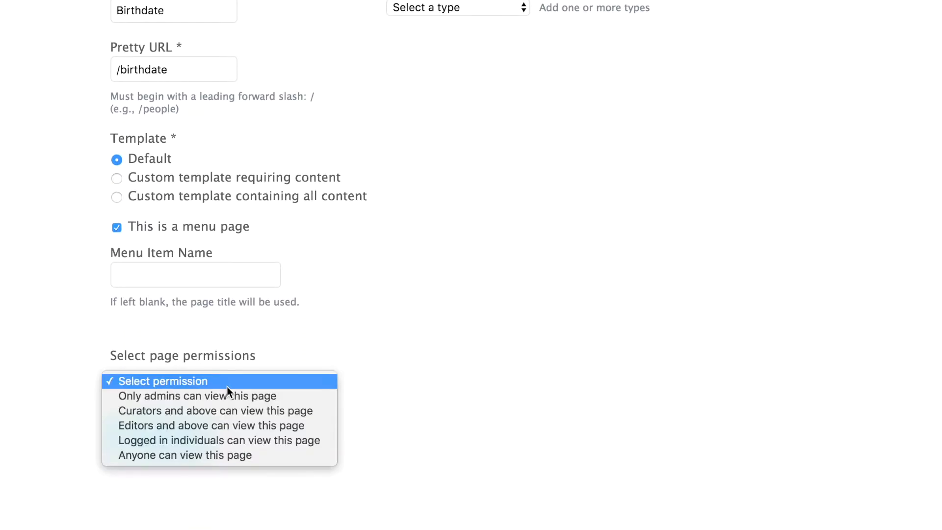
left_click(224, 454)
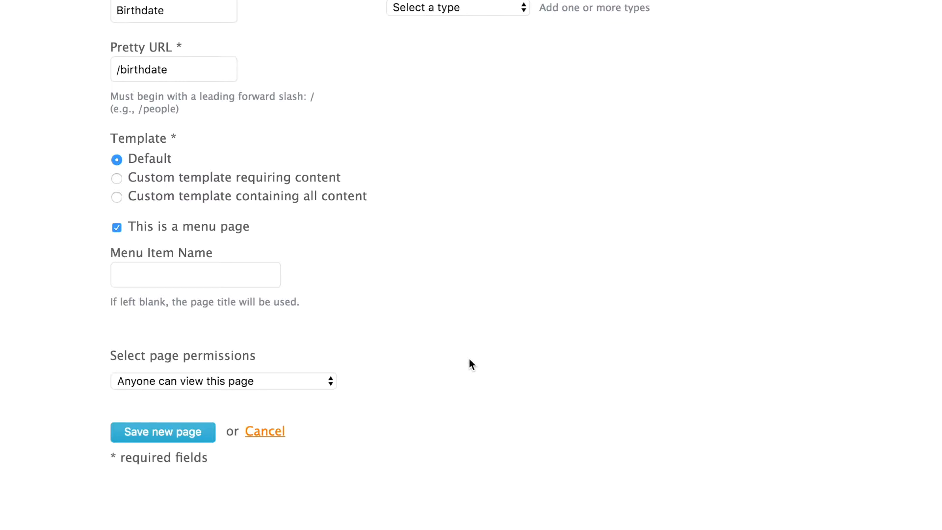
scroll(468, 359, "up", 4)
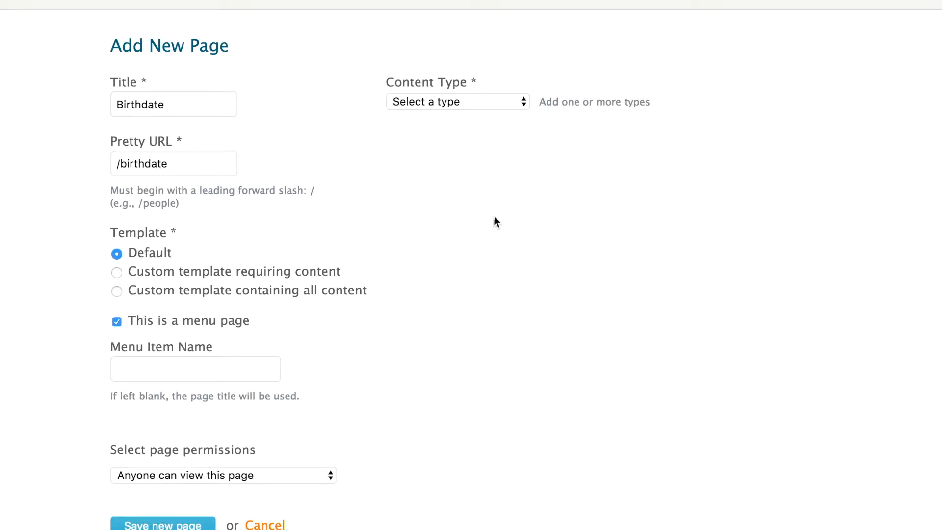
left_click(501, 106)
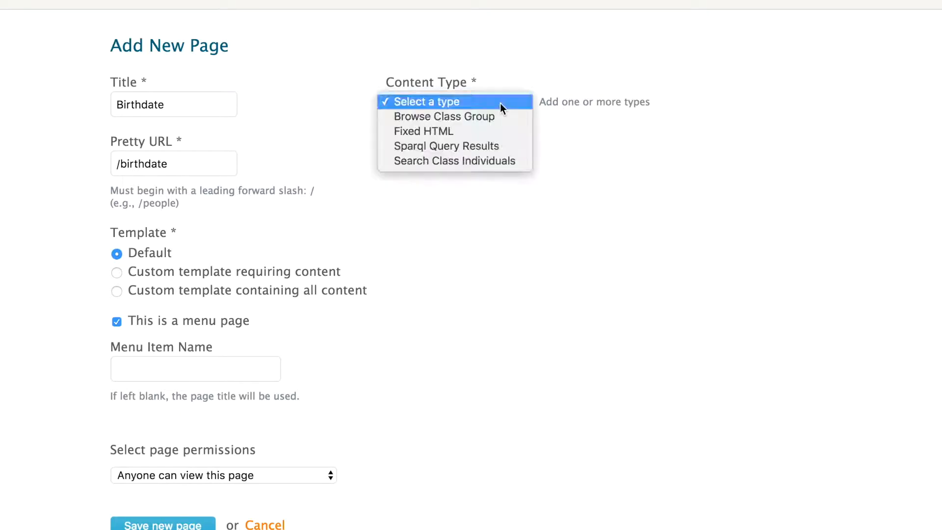
left_click(500, 149)
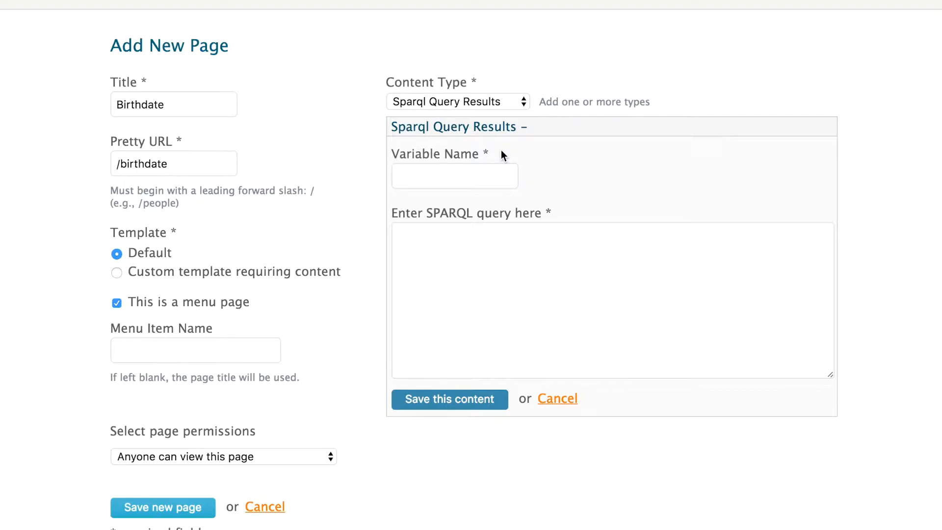
left_click(471, 177)
type("bir")
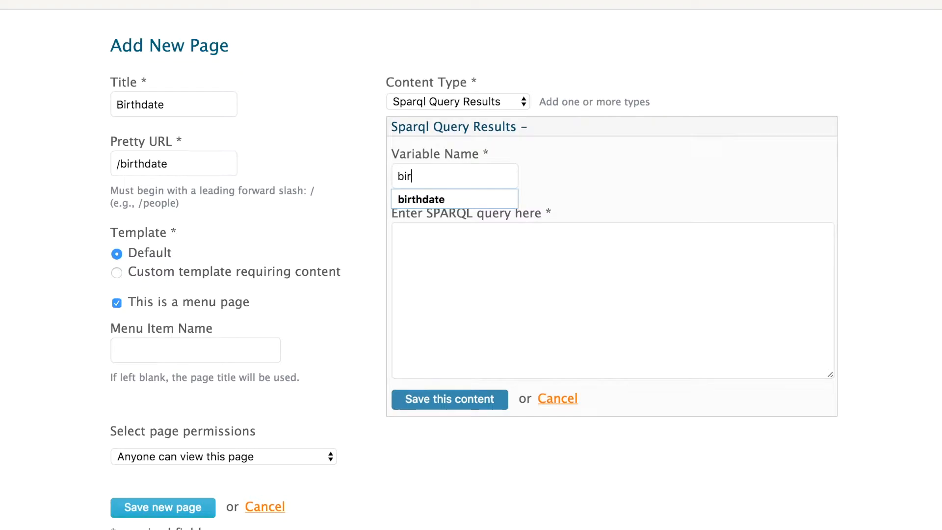
key("Down")
key("Tab")
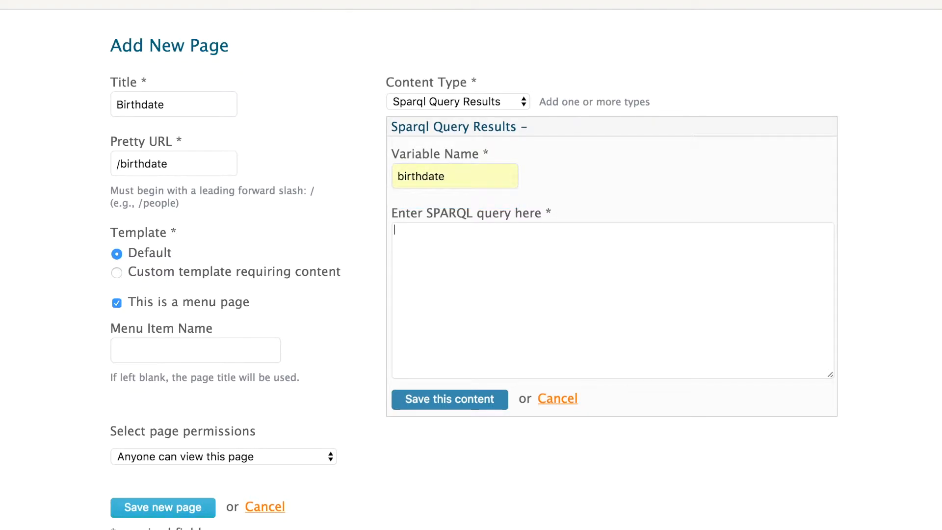
type("select ?label ?birthdate where {?s <http://www.w3.org/2000/01/rdf-schema#label> ?label; <http://schema.org/birthDate> ?birthdate}")
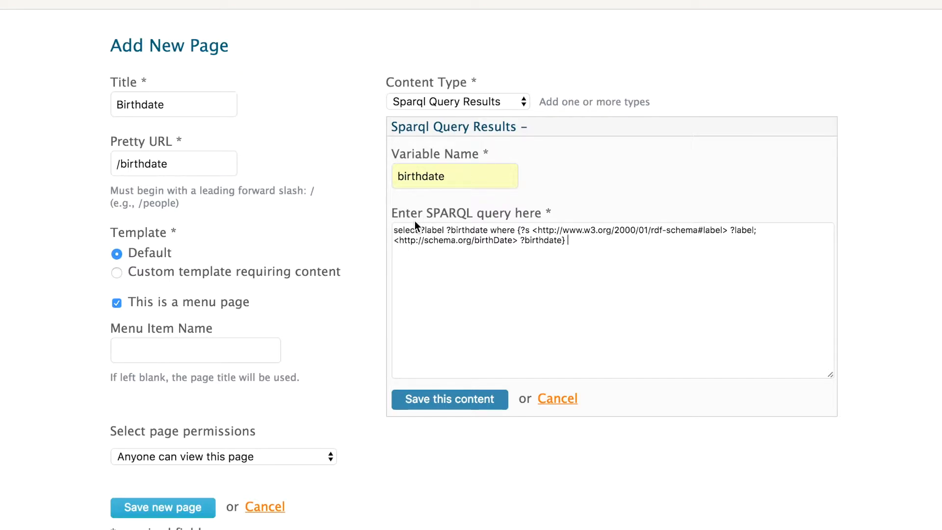
left_click(443, 409)
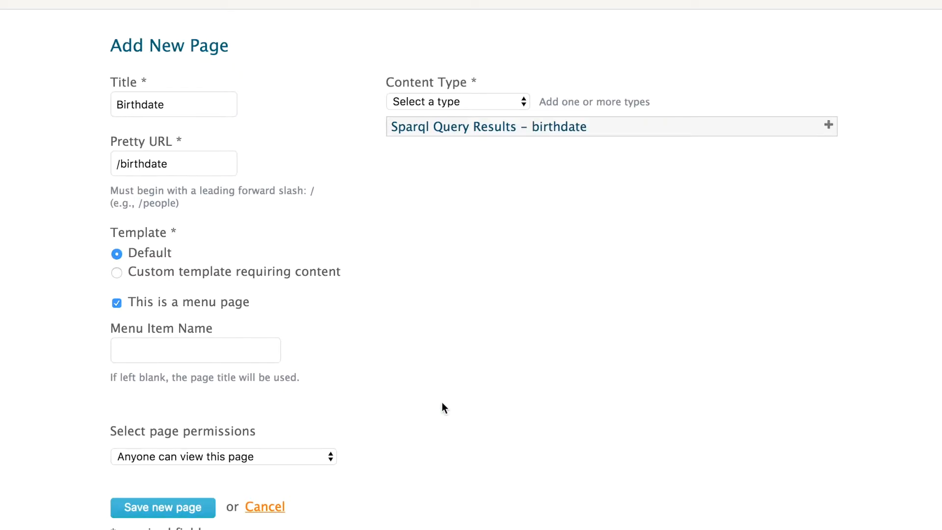
Step: Save the new Birthdate page and open it from the site navigation
left_click(177, 506)
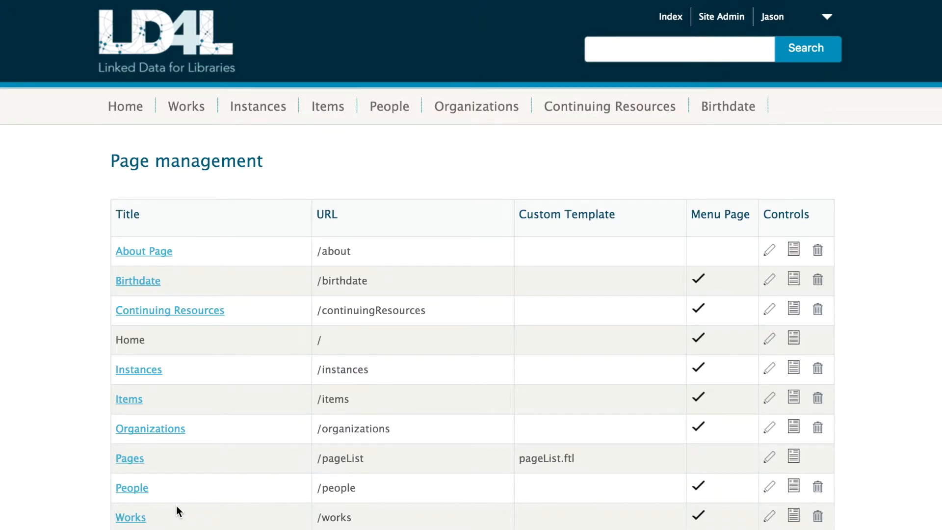
left_click(746, 106)
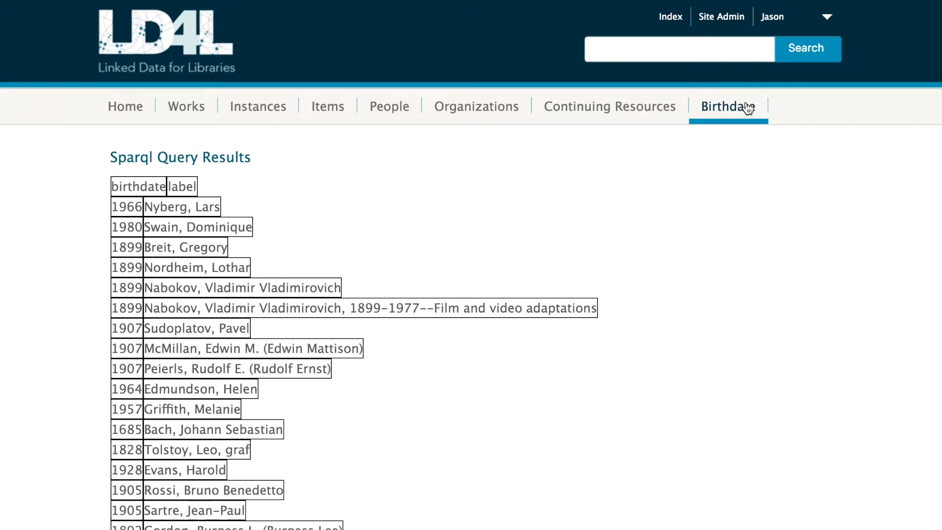
Step: In page management, edit the Continuing Resources page: set its title to "Continuing Resource" and its pretty URL to /continuingResource, and save the changes
left_click(733, 22)
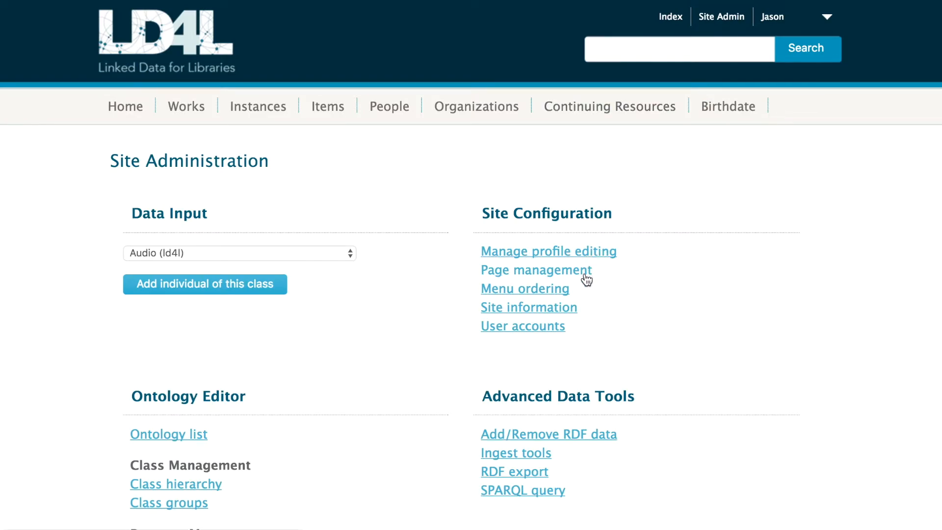
left_click(584, 271)
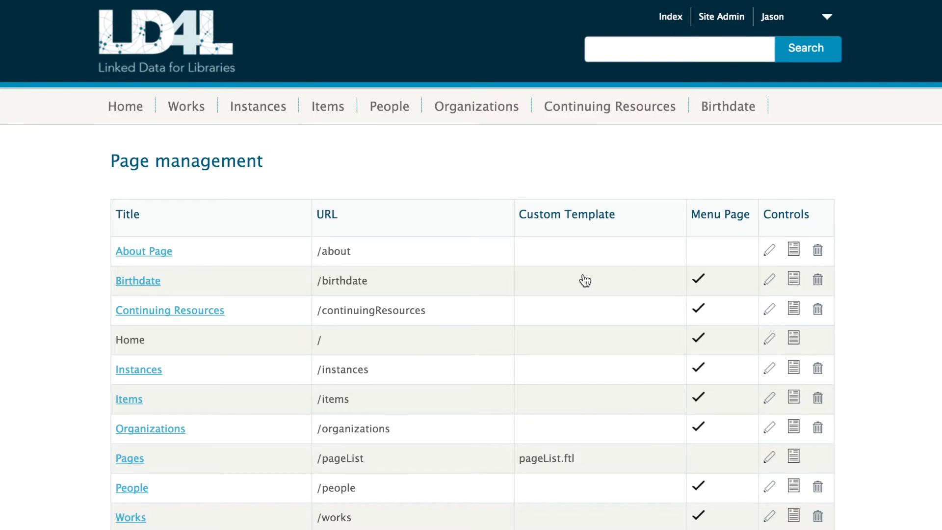
left_click(195, 310)
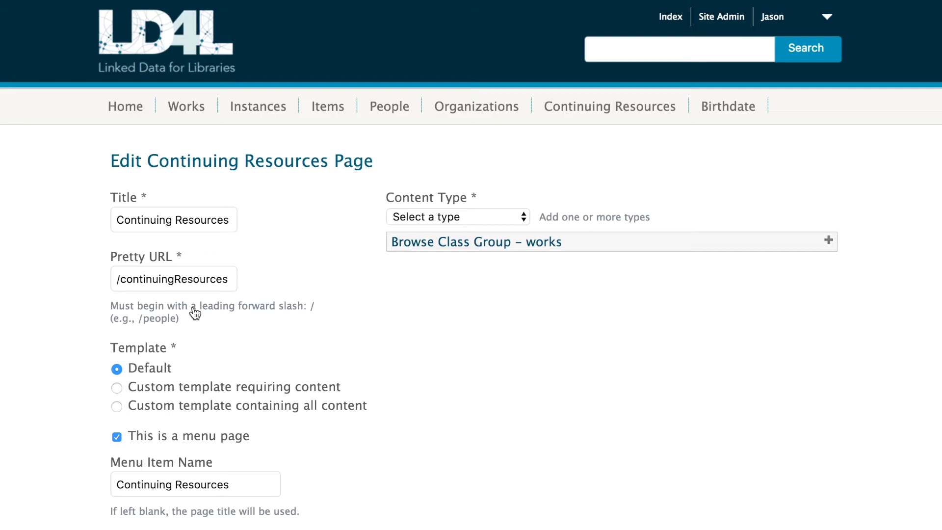
left_click(228, 219)
key("BackSpace")
left_click(229, 279)
key("BackSpace")
scroll(199, 362, "down", 3)
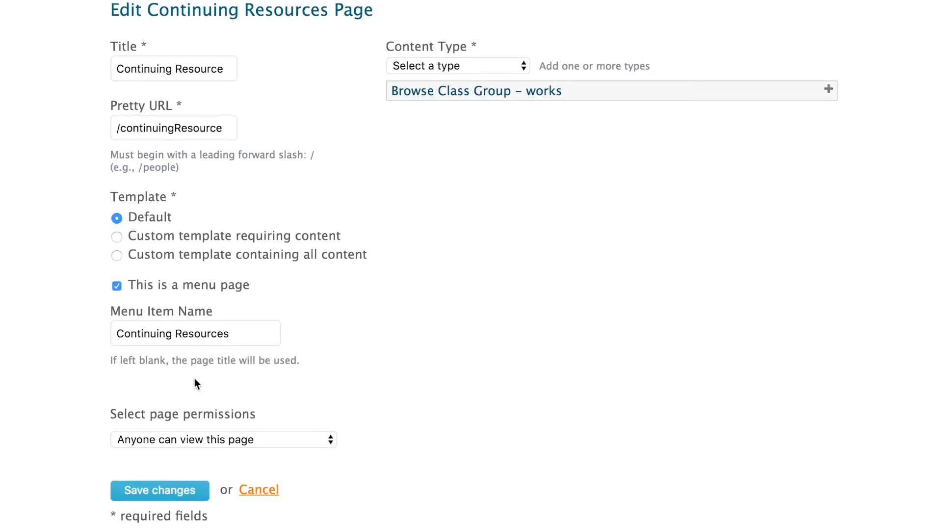
left_click(151, 485)
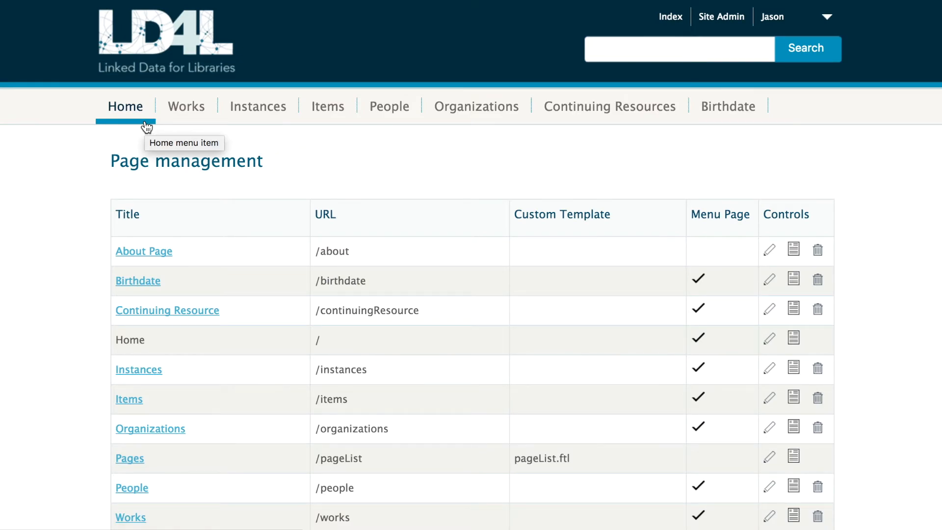
Step: Reorder the site menu so Organizations directly follows Home and Birthdate directly follows Instances, and refresh the page to apply the order
left_click(707, 18)
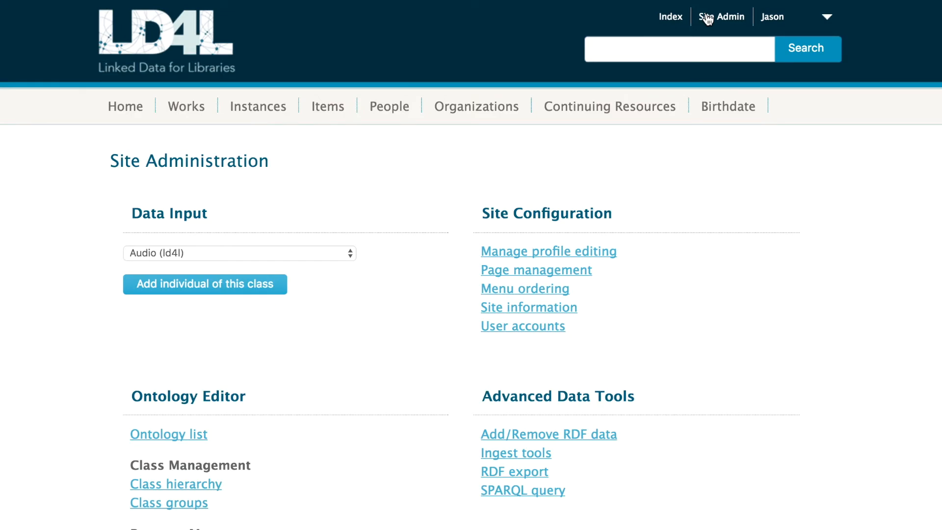
left_click(547, 293)
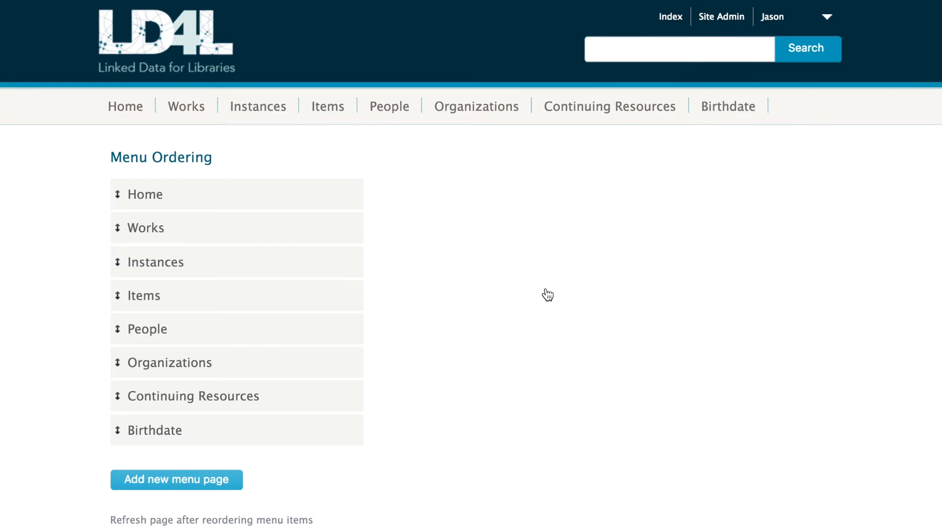
left_click_drag(252, 362, 252, 214)
left_click_drag(206, 431, 220, 323)
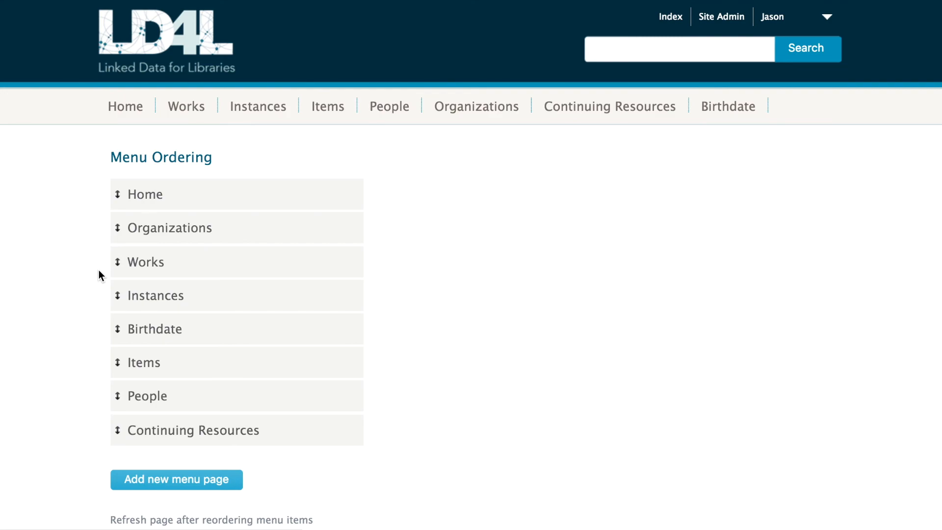
key("super+r")
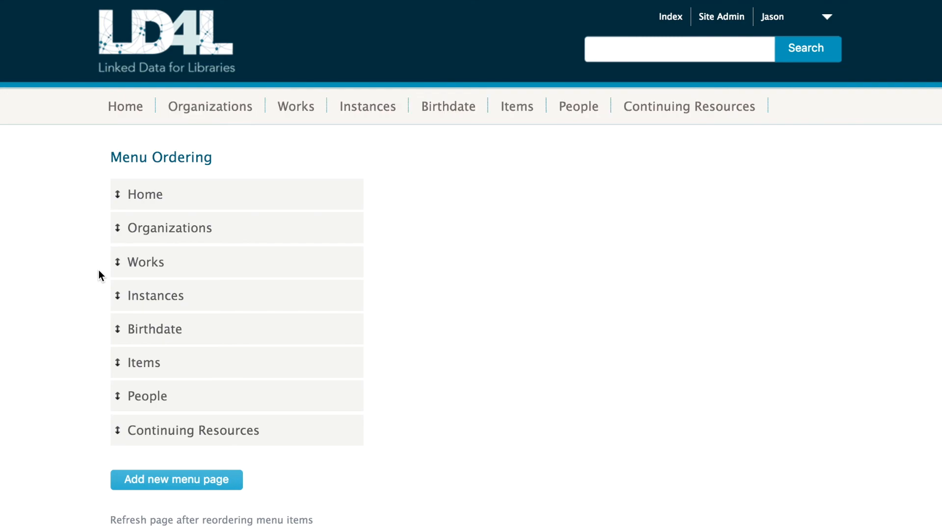